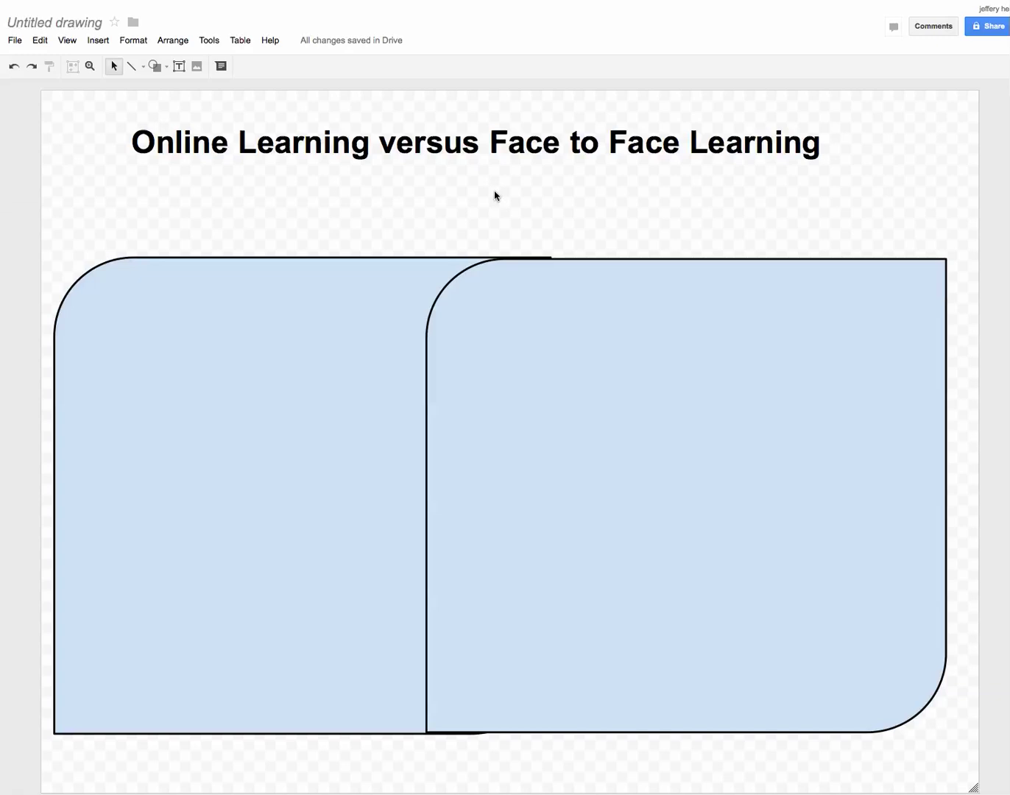
# Select the left rounded rectangle of the Venn diagram
pyautogui.click(321, 347)
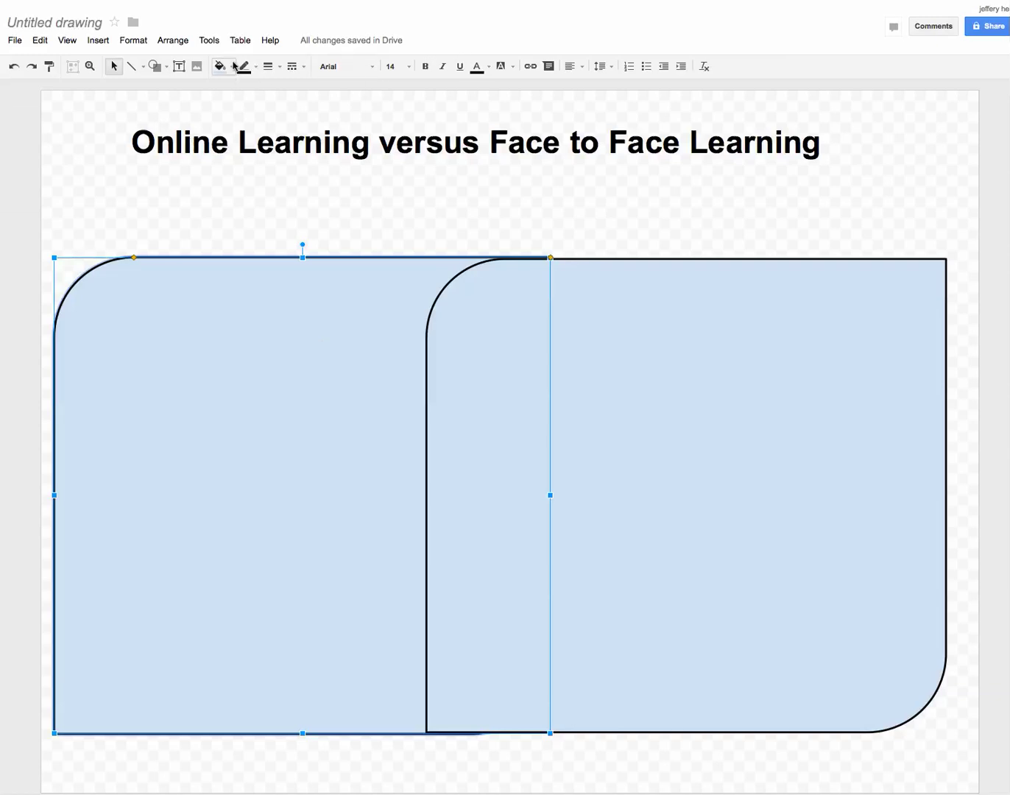
# Set the fill of both the left and right rounded rectangles to Transparent
pyautogui.click(231, 67)
pyautogui.click(245, 90)
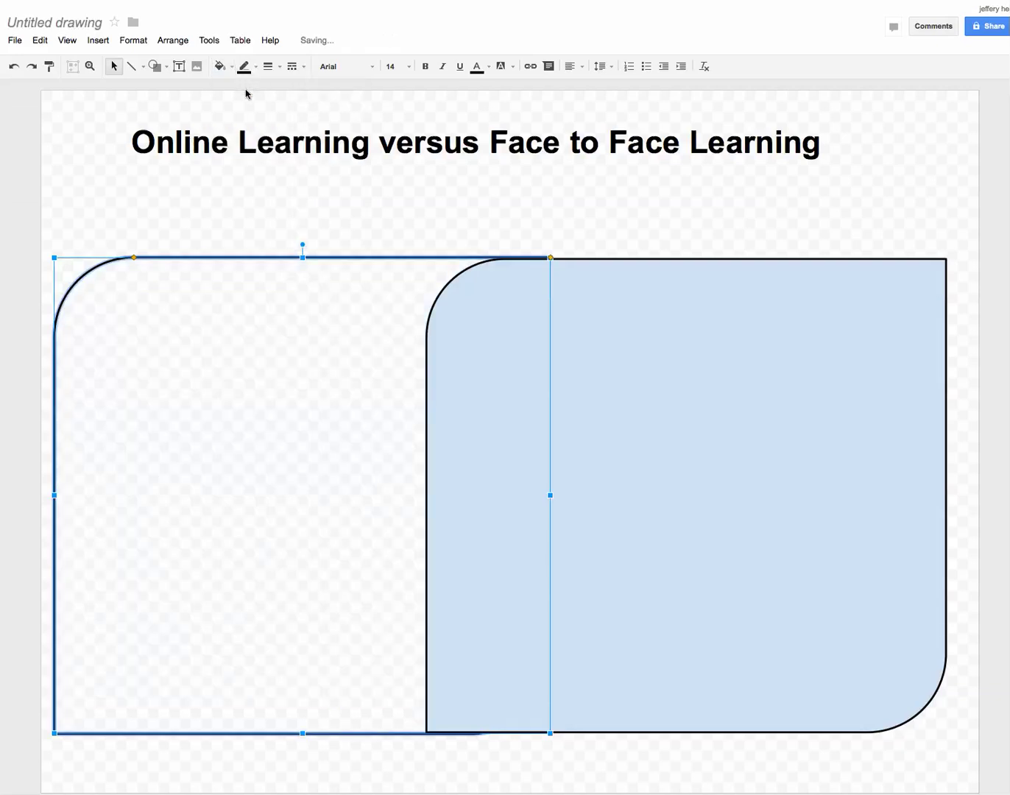
pyautogui.click(665, 360)
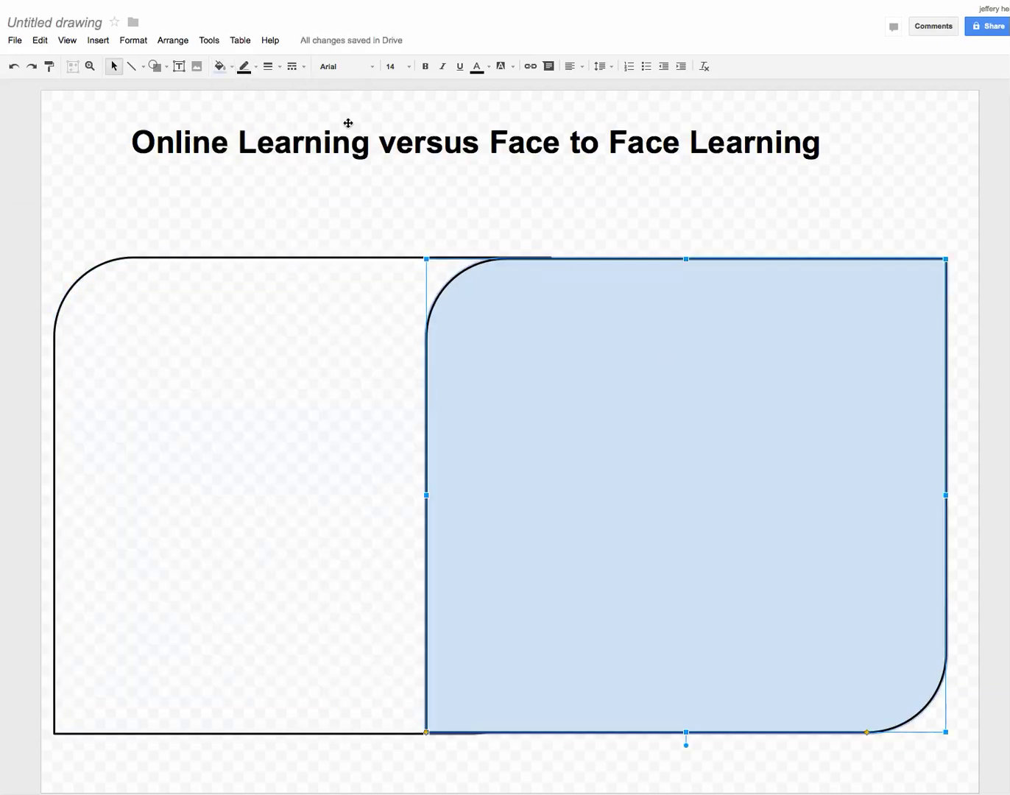
pyautogui.click(229, 67)
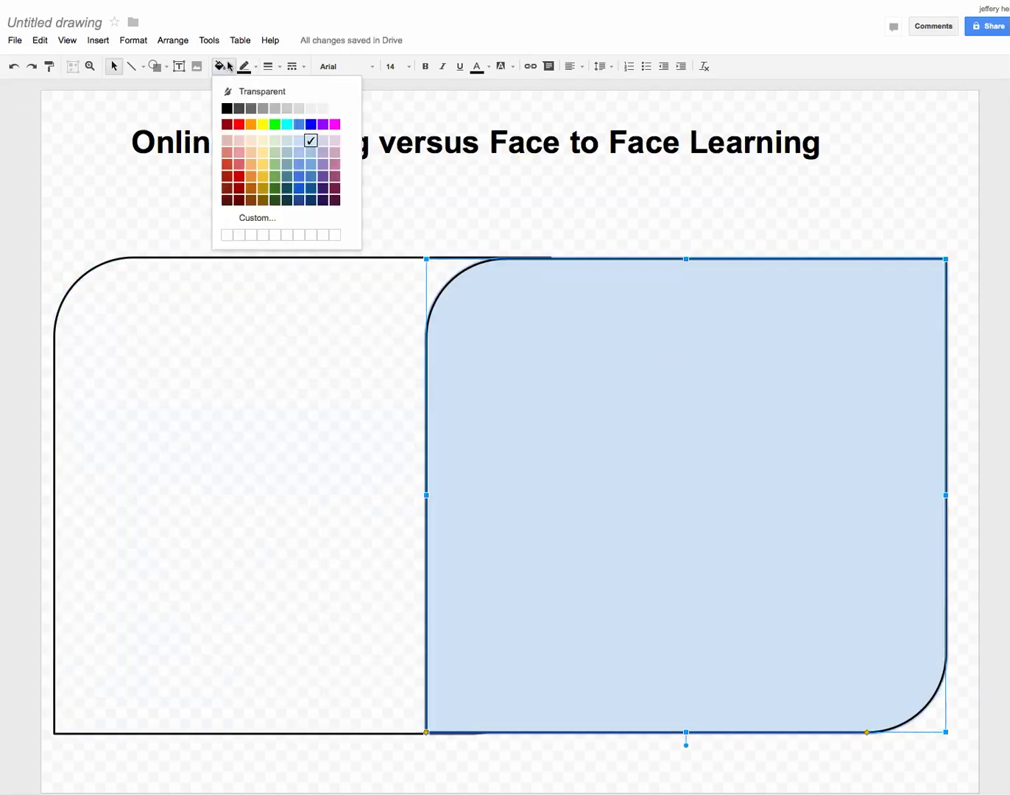
pyautogui.click(232, 93)
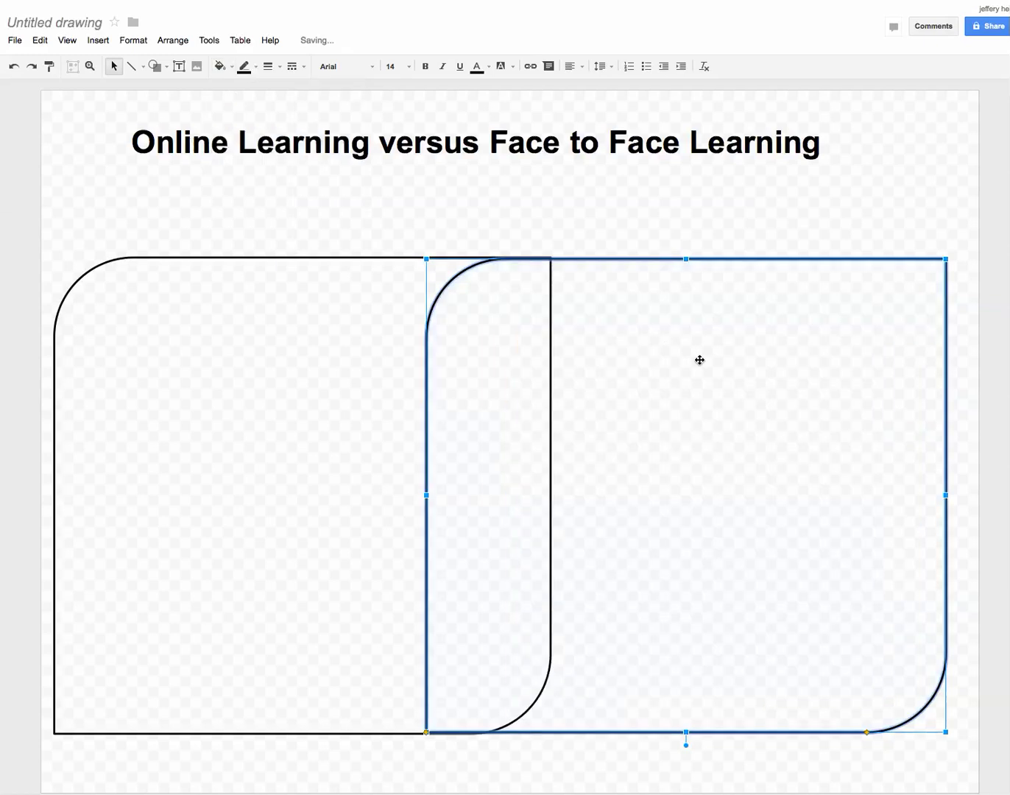
pyautogui.click(455, 197)
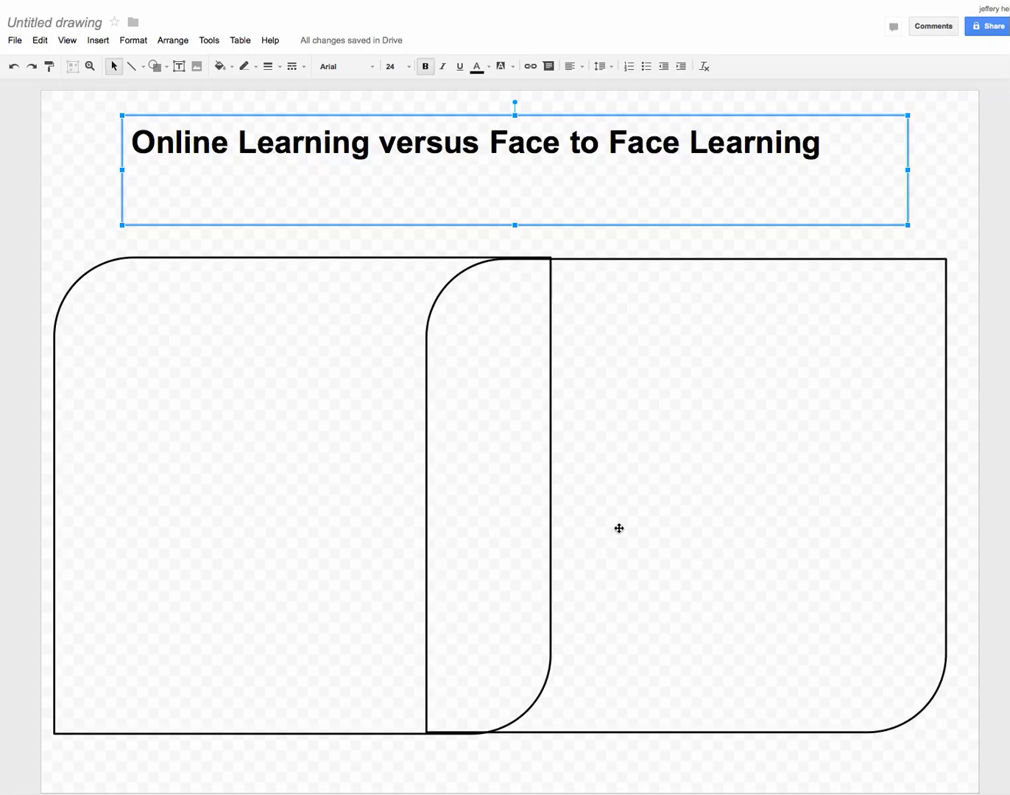
# Set the drawing's page background to a light yellow swatch
pyautogui.click(944, 200)
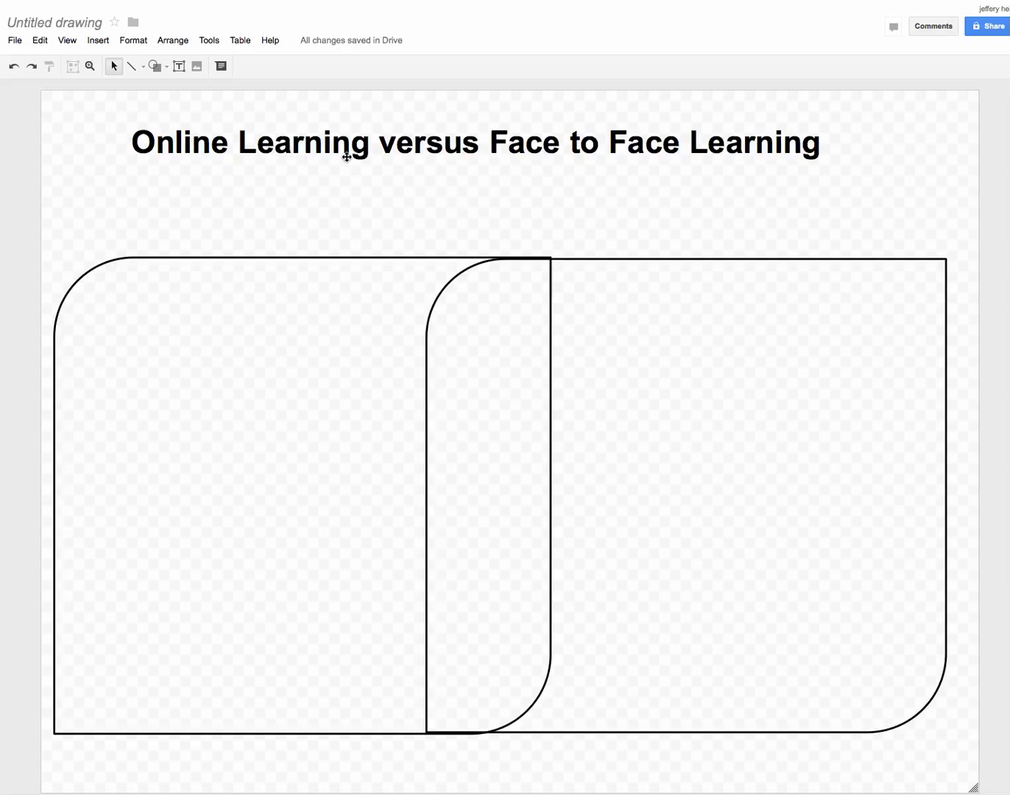
pyautogui.rightClick(502, 207)
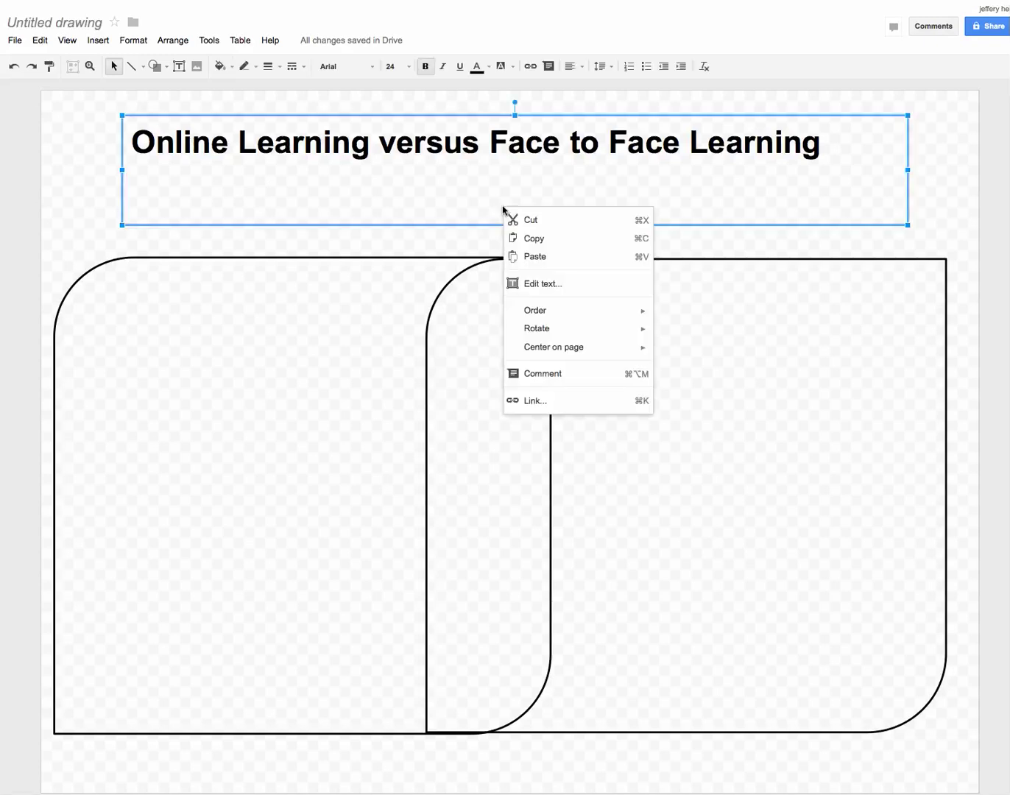
pyautogui.moveTo(545, 311)
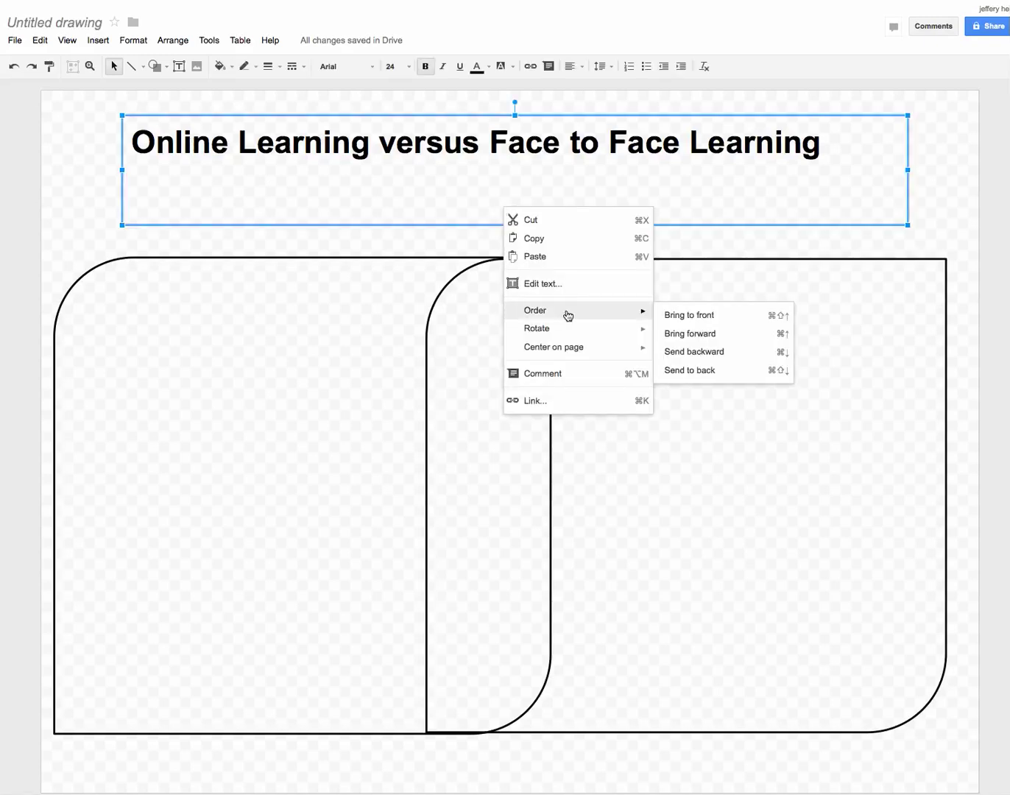
pyautogui.click(455, 244)
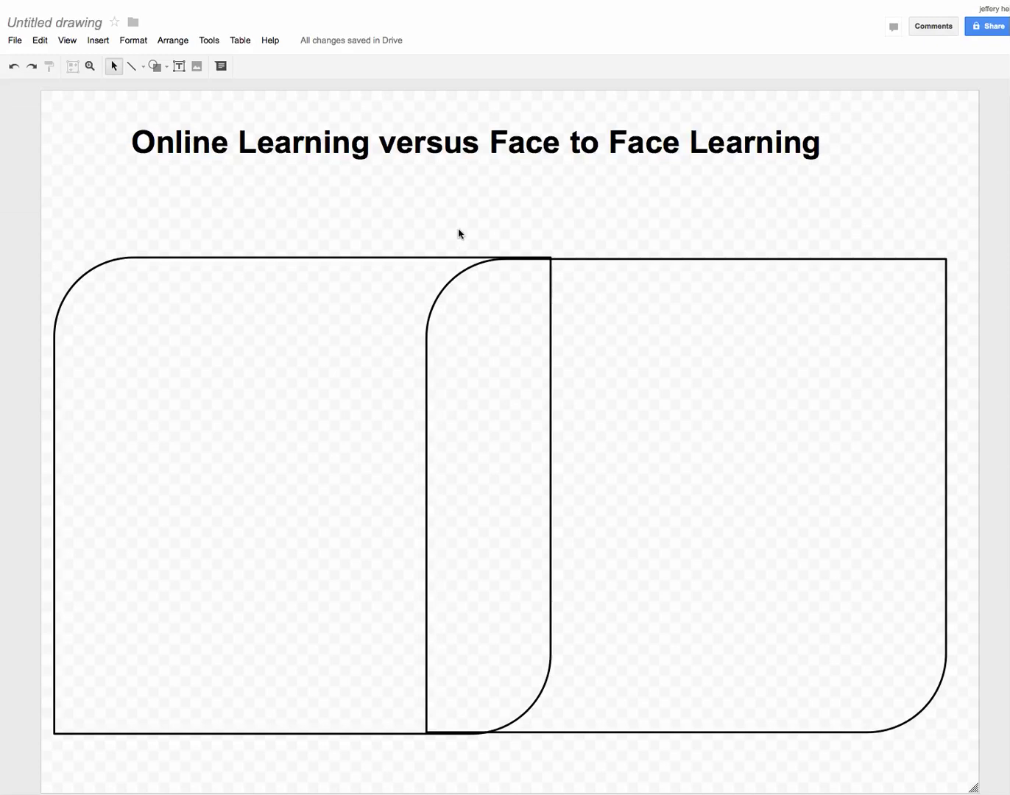
pyautogui.rightClick(459, 233)
pyautogui.moveTo(503, 307)
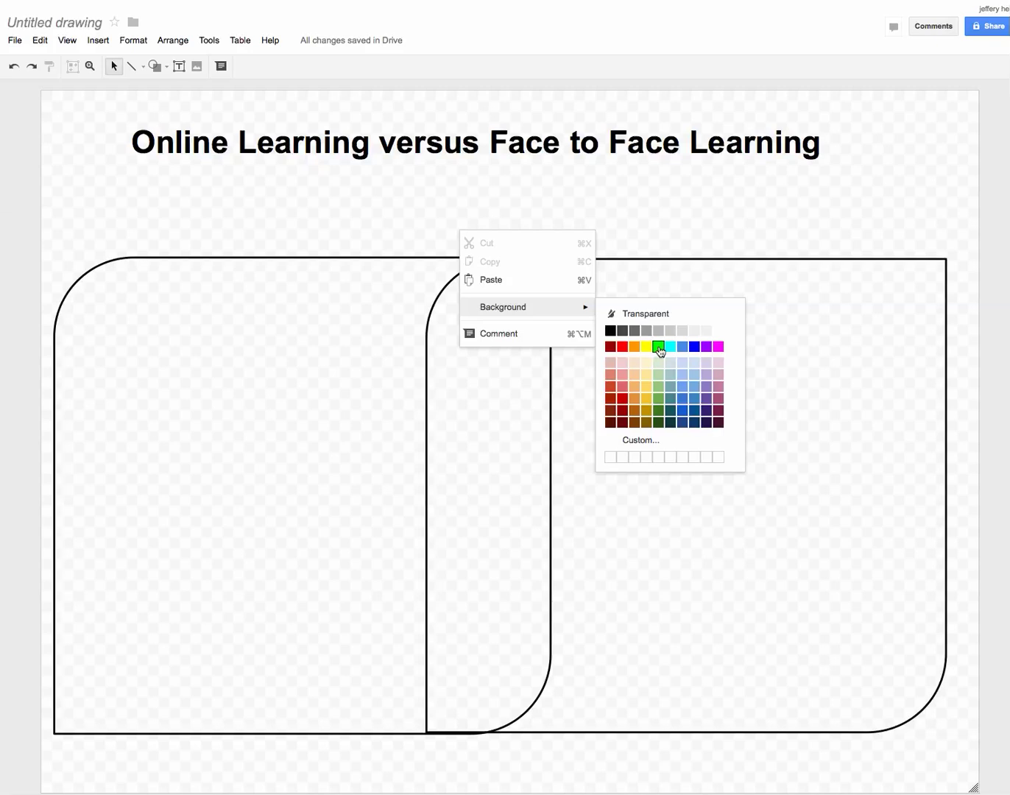
pyautogui.click(645, 378)
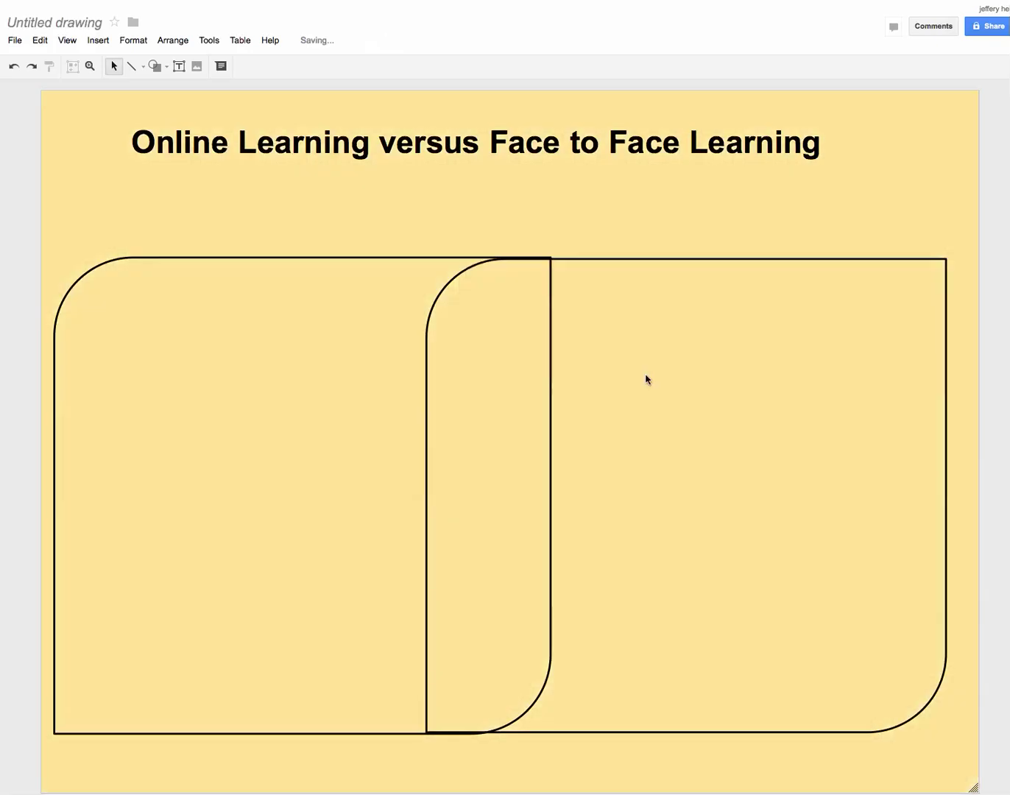
pyautogui.click(606, 217)
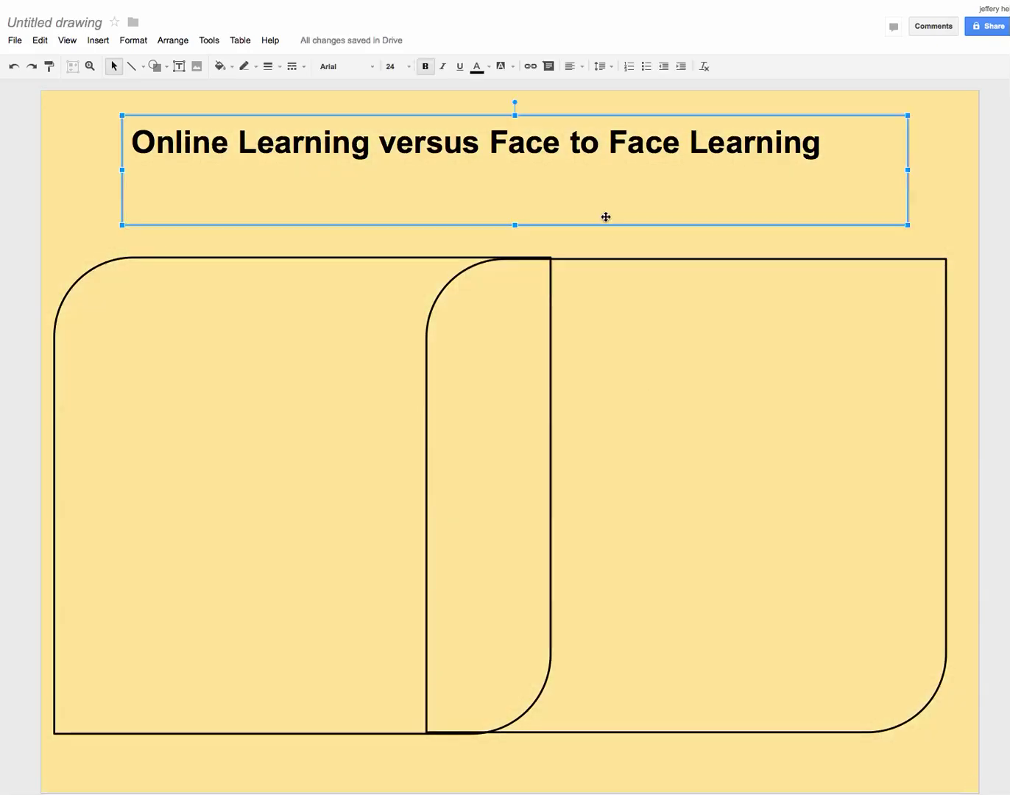
# Open the Custom fill colour chooser for the left rounded rectangle
pyautogui.click(339, 353)
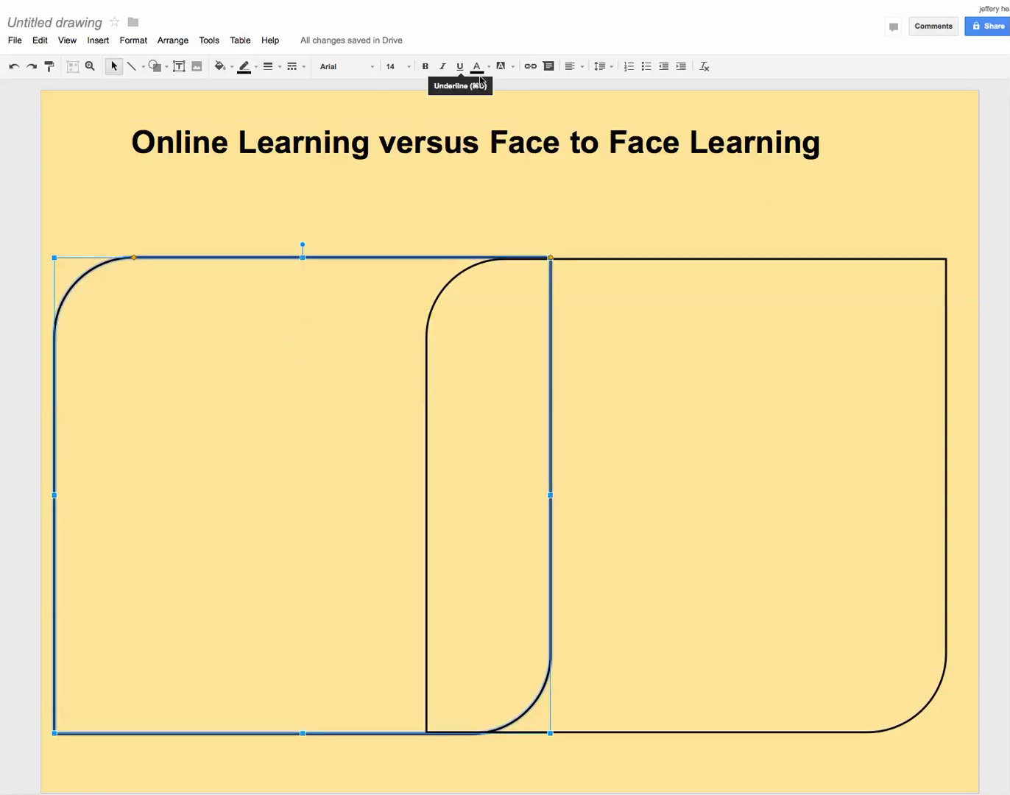
pyautogui.click(232, 69)
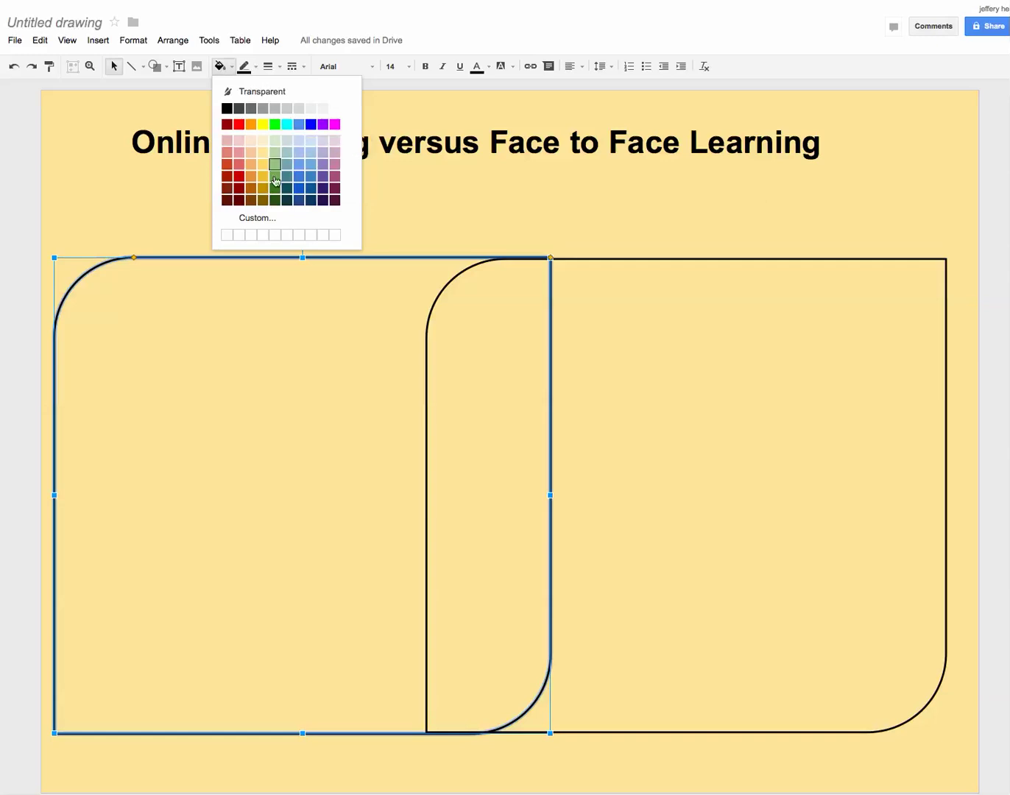
pyautogui.click(228, 237)
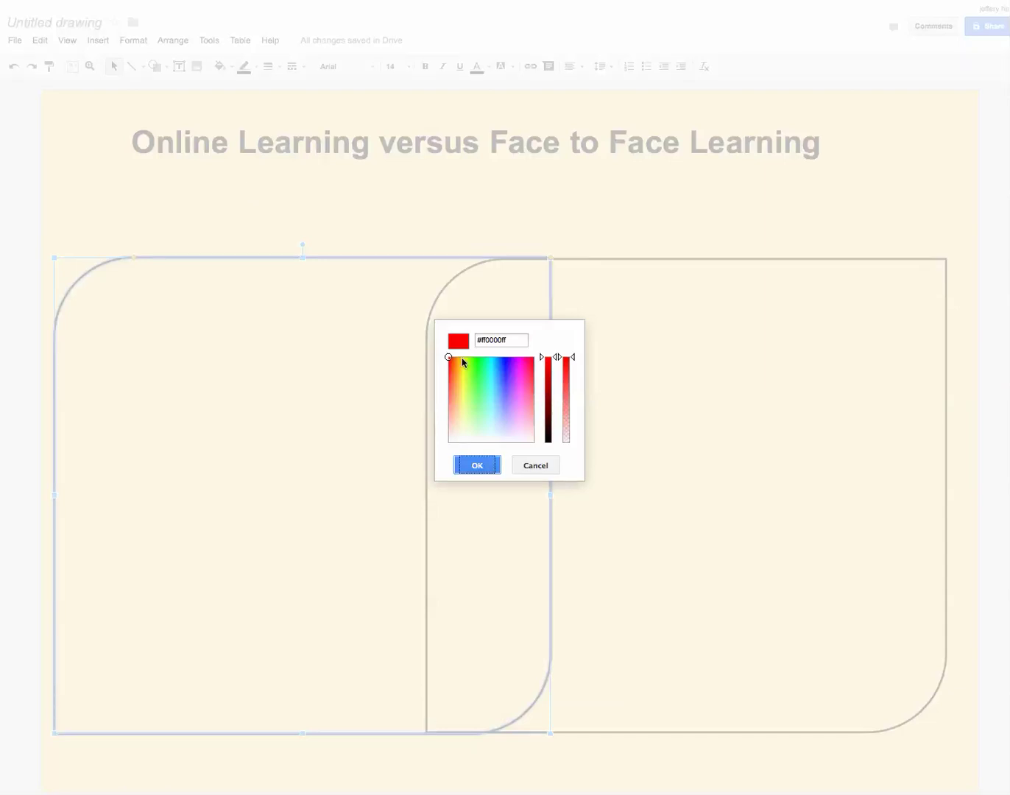
# Fill the left rounded rectangle with a custom blue at roughly half transparency
pyautogui.click(508, 381)
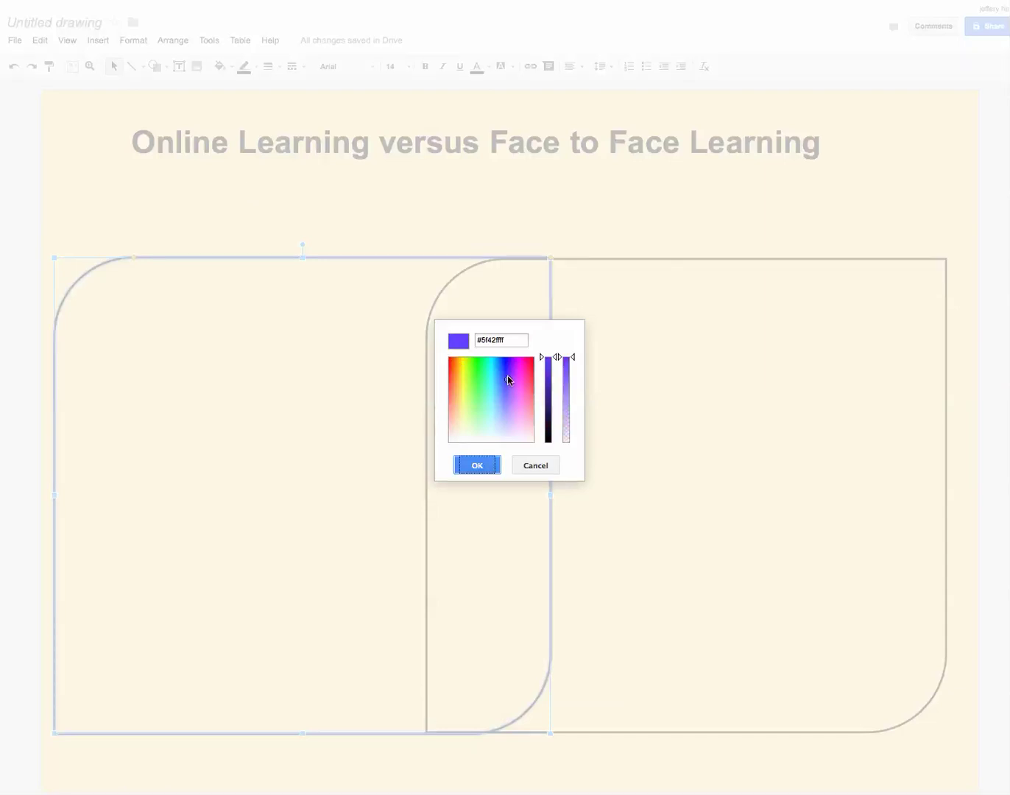
pyautogui.moveTo(575, 360); pyautogui.dragTo(574, 402)
pyautogui.click(500, 368)
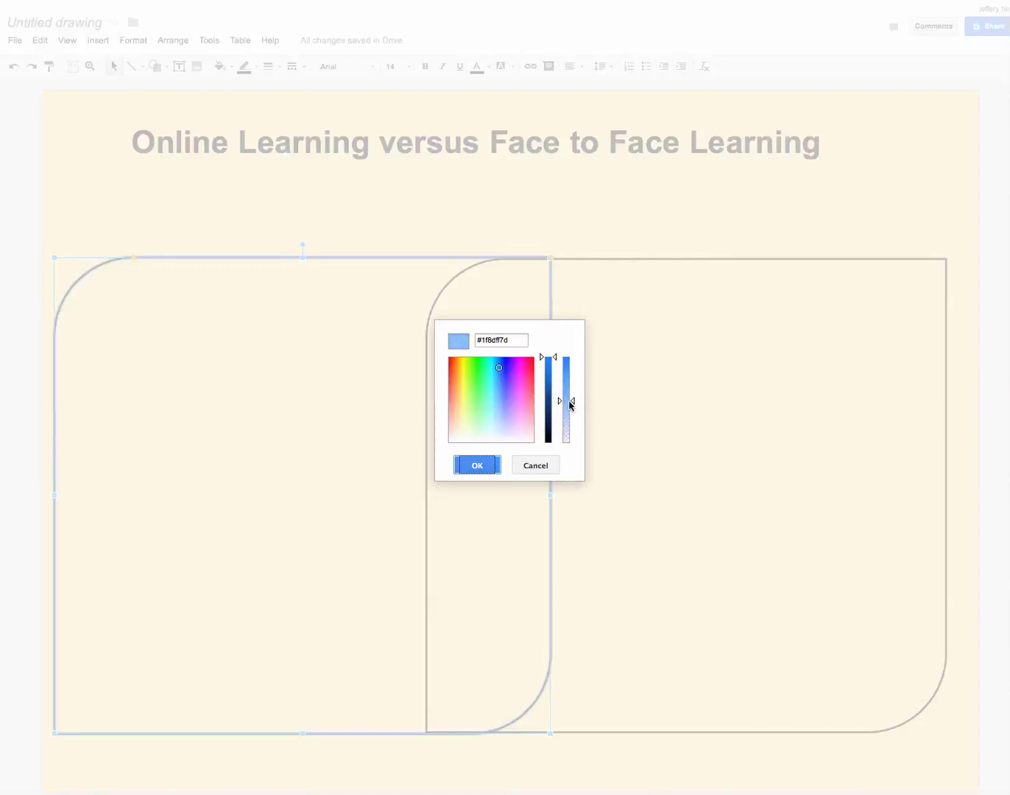
pyautogui.moveTo(573, 401); pyautogui.dragTo(574, 394)
pyautogui.click(477, 465)
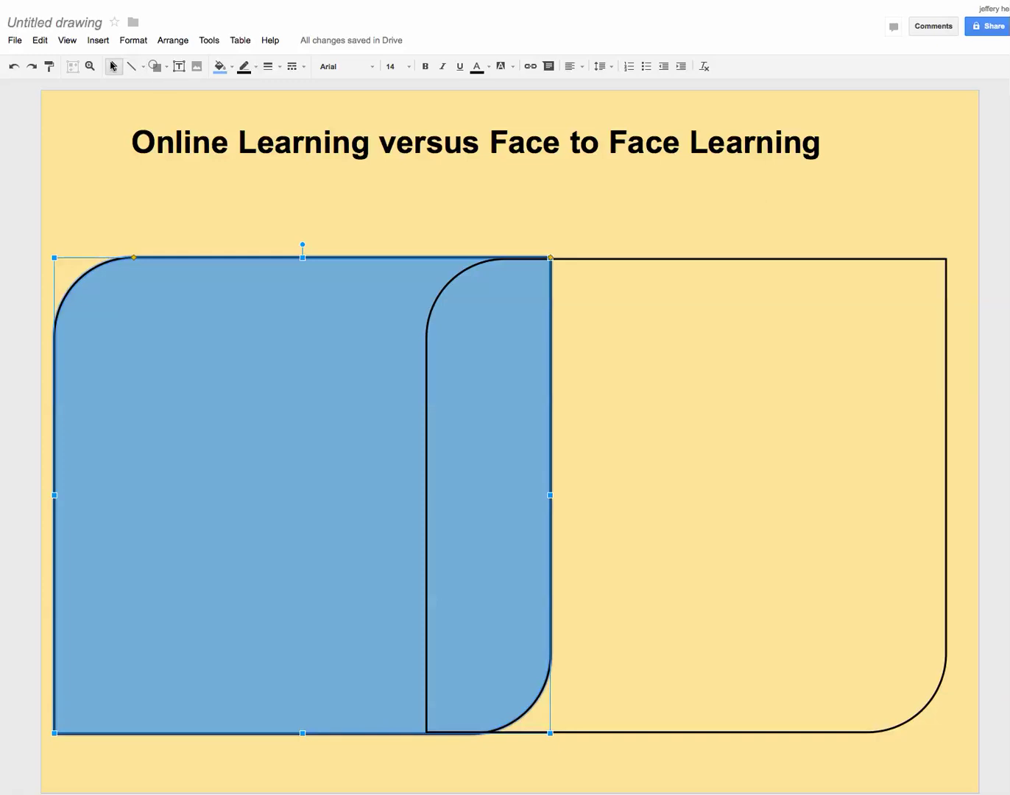
# Add a text box reading 'Here is the text' near the top of the blue shape
pyautogui.click(178, 66)
pyautogui.moveTo(148, 297); pyautogui.dragTo(372, 352)
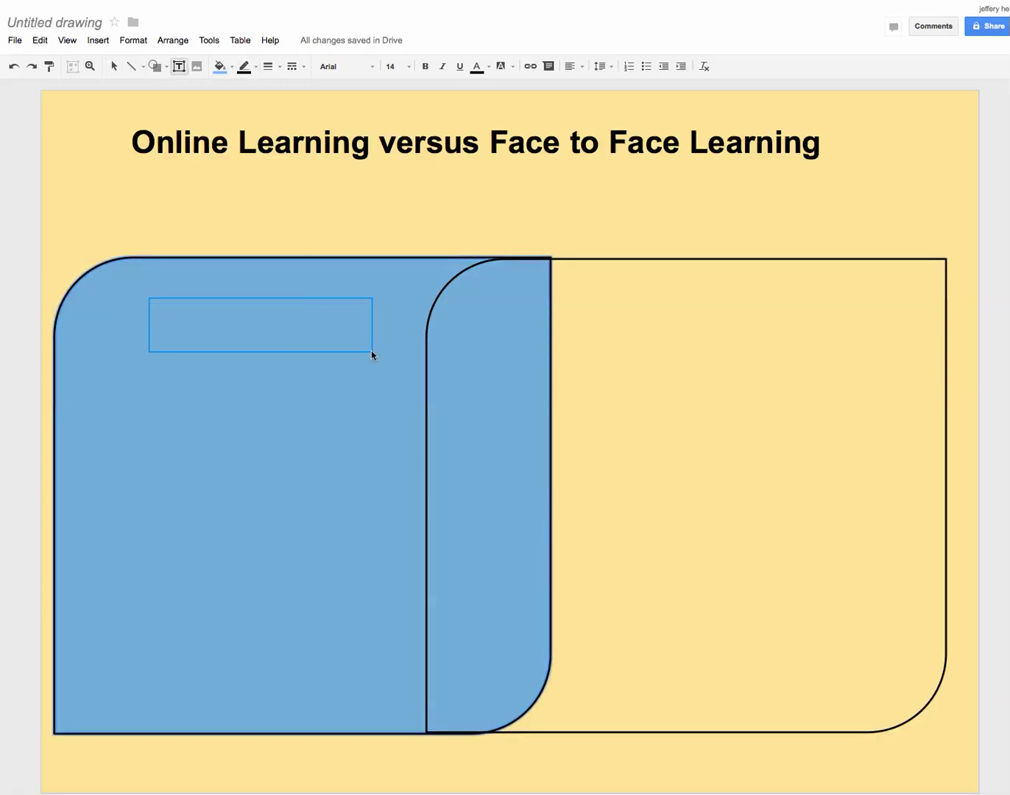
pyautogui.write('Here is th')
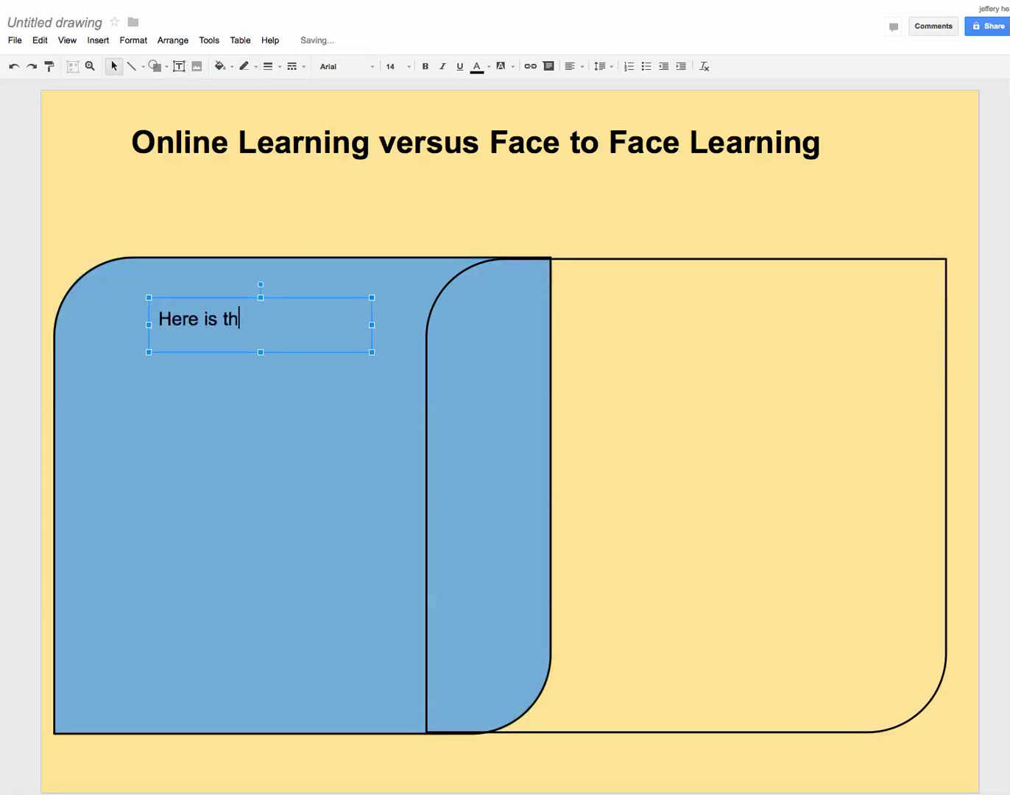
pyautogui.write('e text')
pyautogui.click(387, 412)
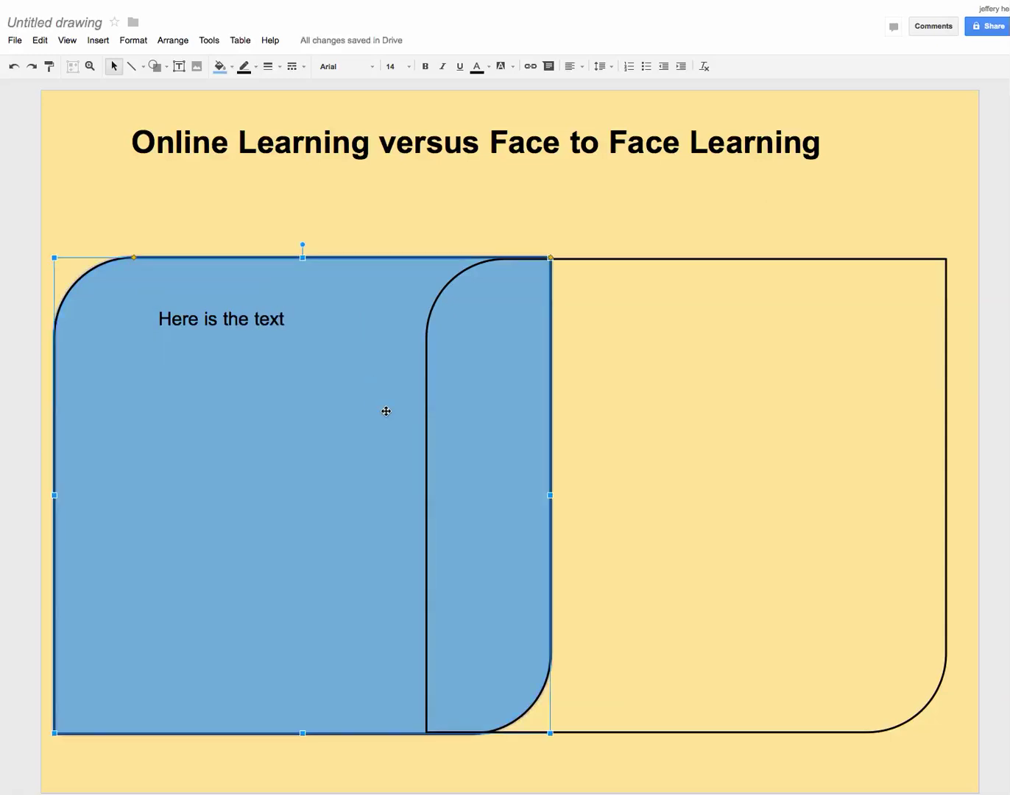
# Give the right rounded rectangle a custom yellow fill at mid transparency
pyautogui.click(645, 311)
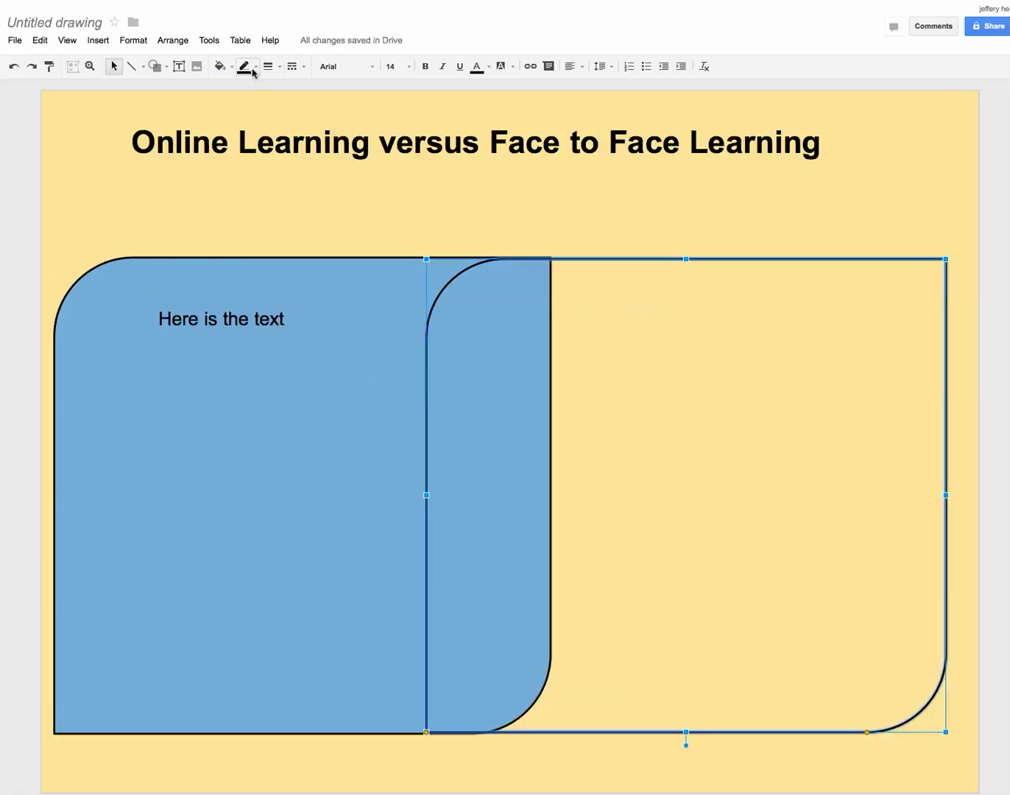
pyautogui.click(225, 69)
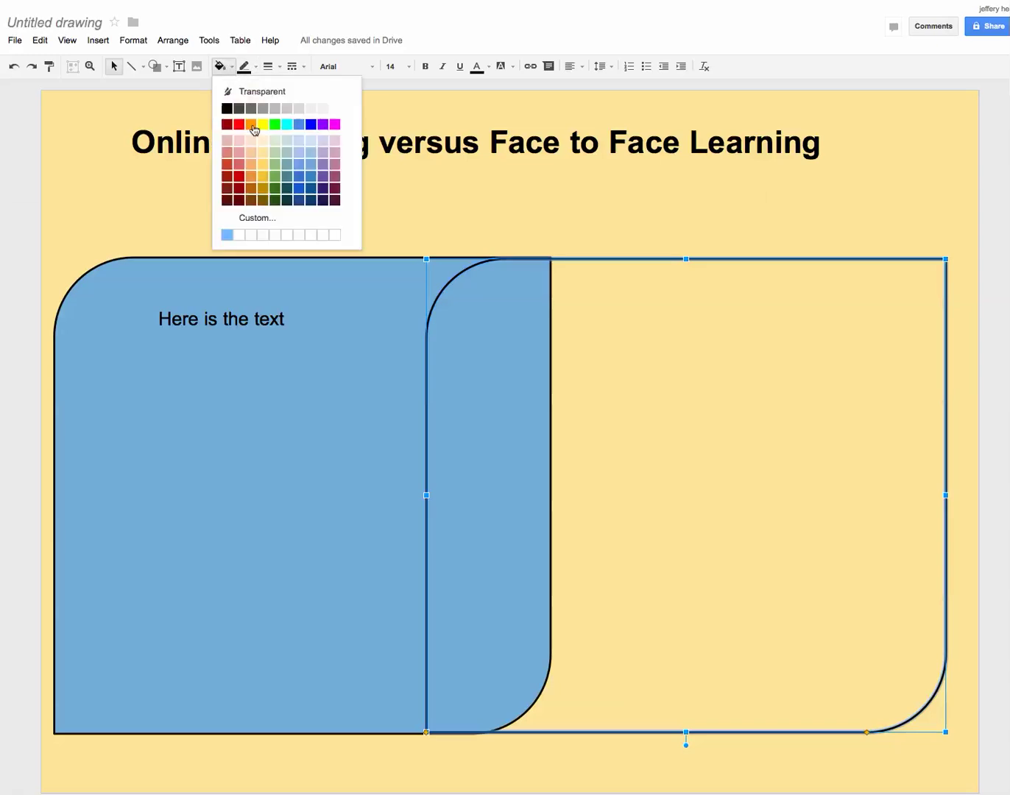
pyautogui.click(242, 239)
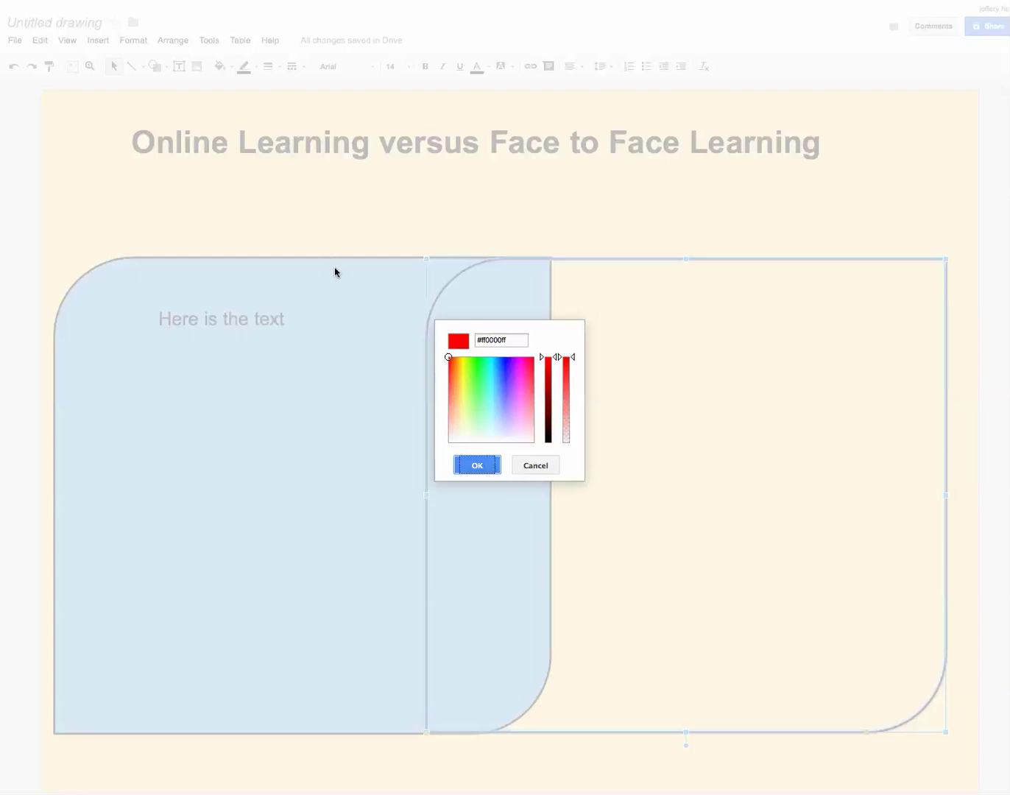
pyautogui.click(465, 373)
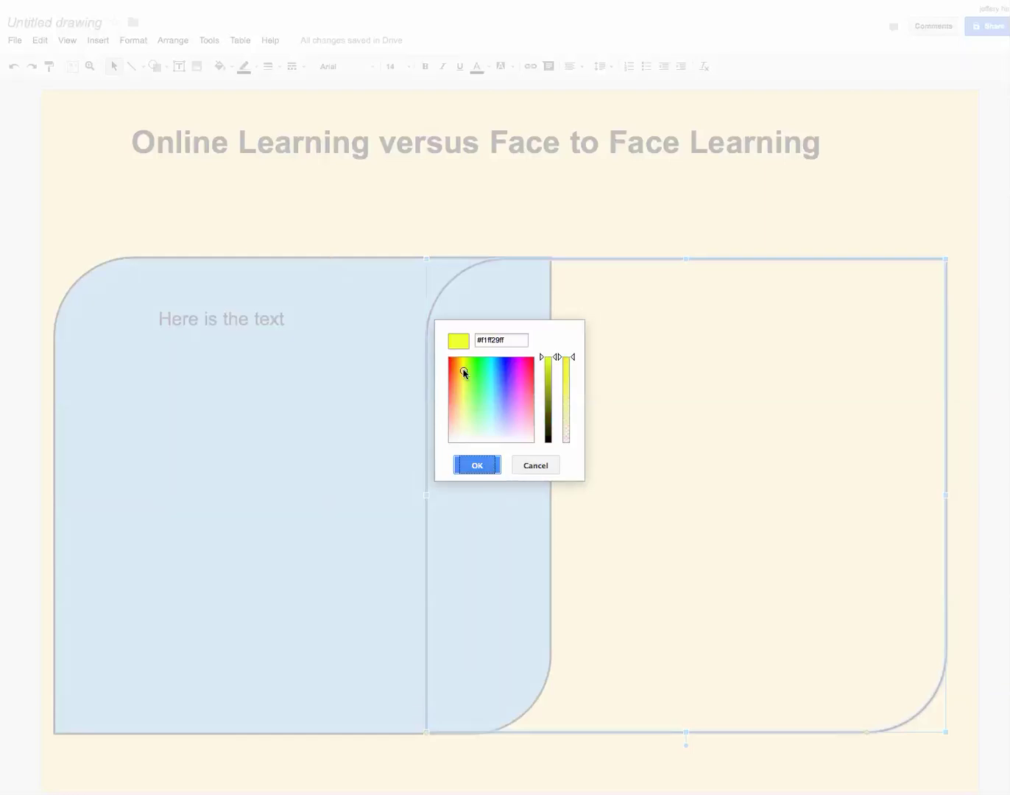
pyautogui.click(463, 363)
pyautogui.click(575, 357)
pyautogui.moveTo(575, 359); pyautogui.dragTo(574, 390)
pyautogui.click(478, 468)
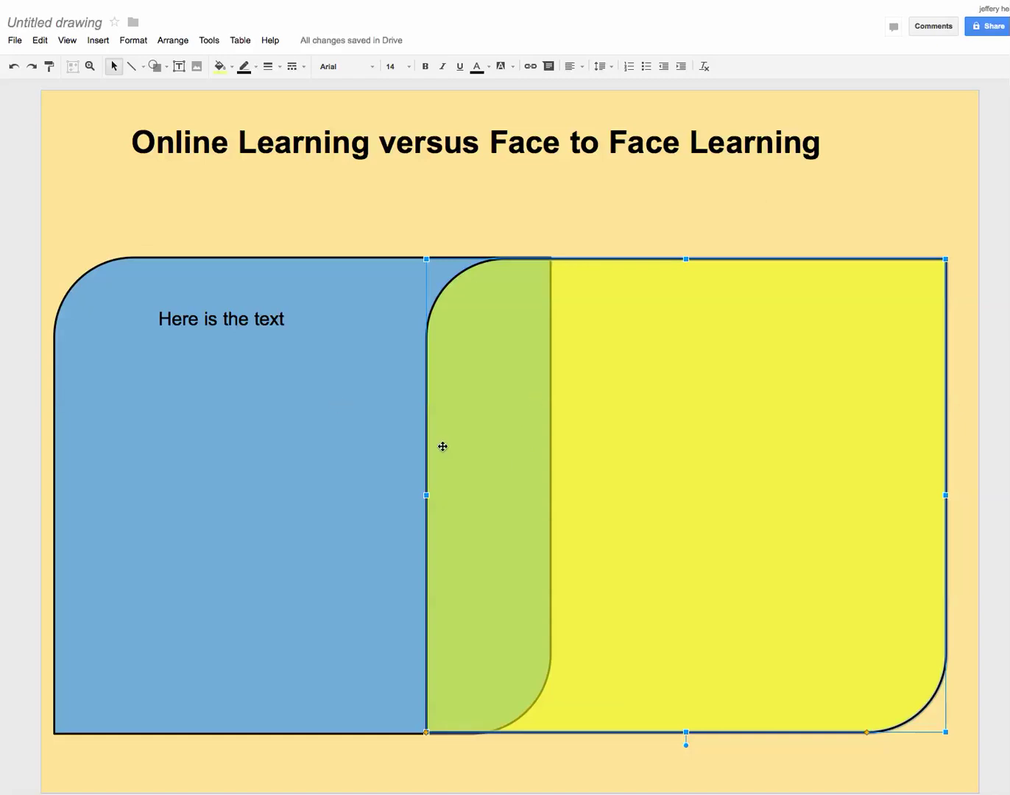
# Change the drawing's page background to a red swatch
pyautogui.click(662, 210)
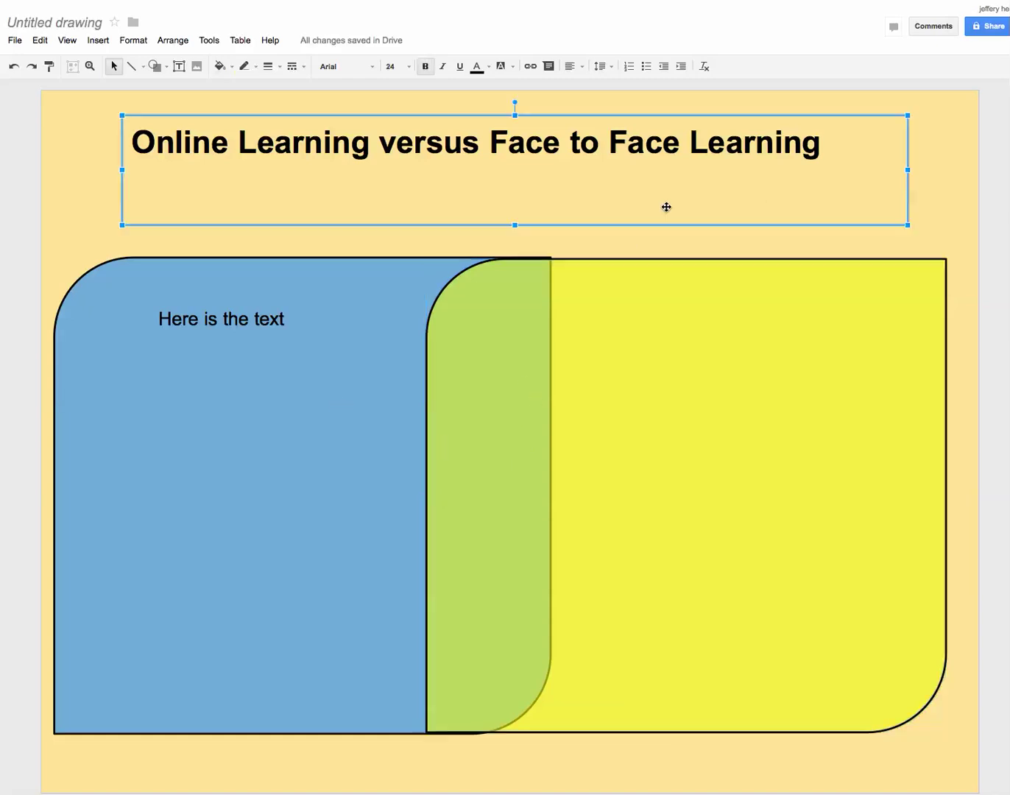
pyautogui.click(688, 239)
pyautogui.rightClick(688, 238)
pyautogui.moveTo(731, 312)
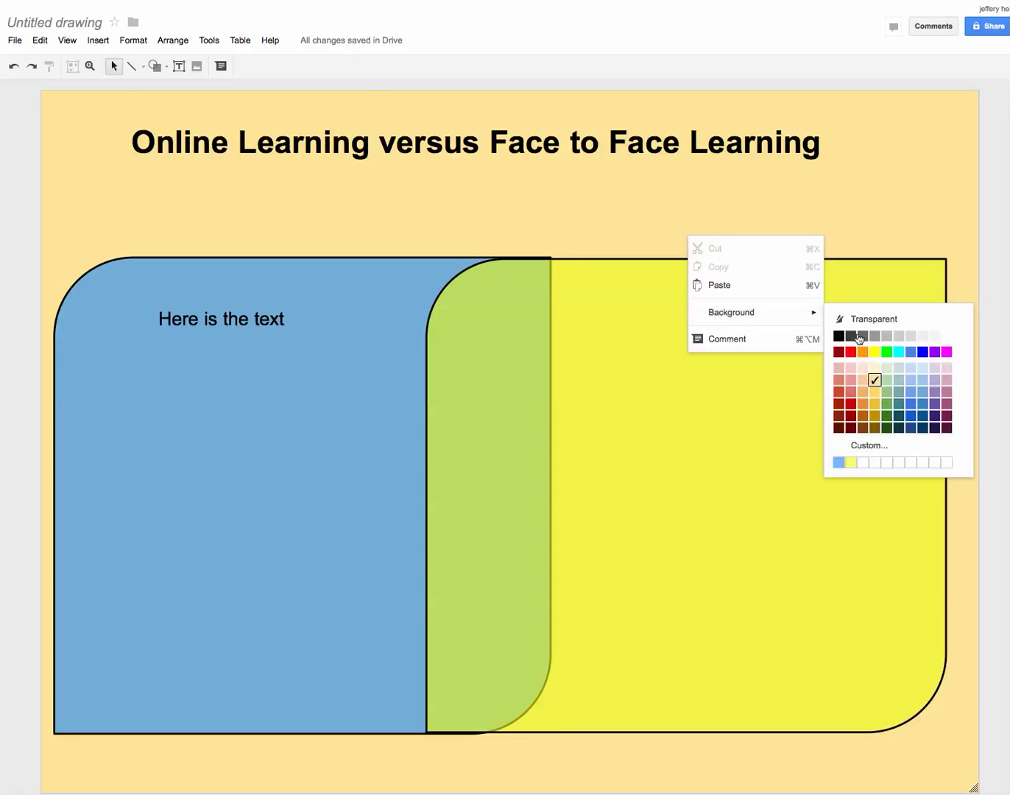
pyautogui.click(852, 392)
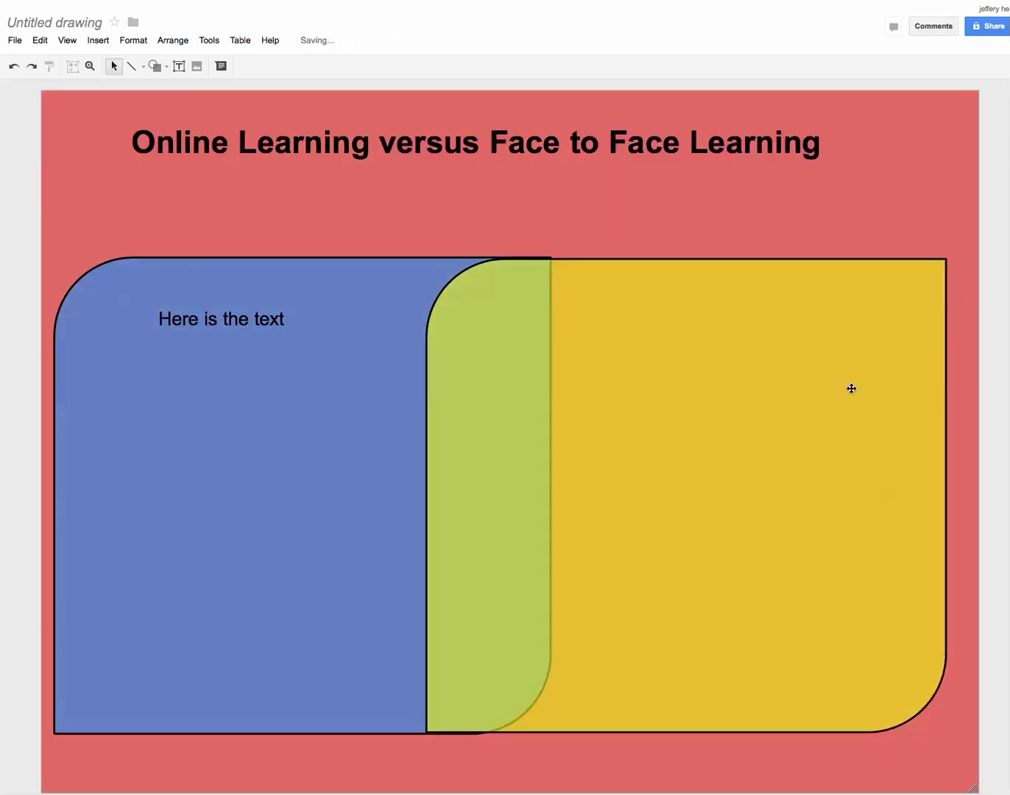
pyautogui.click(748, 212)
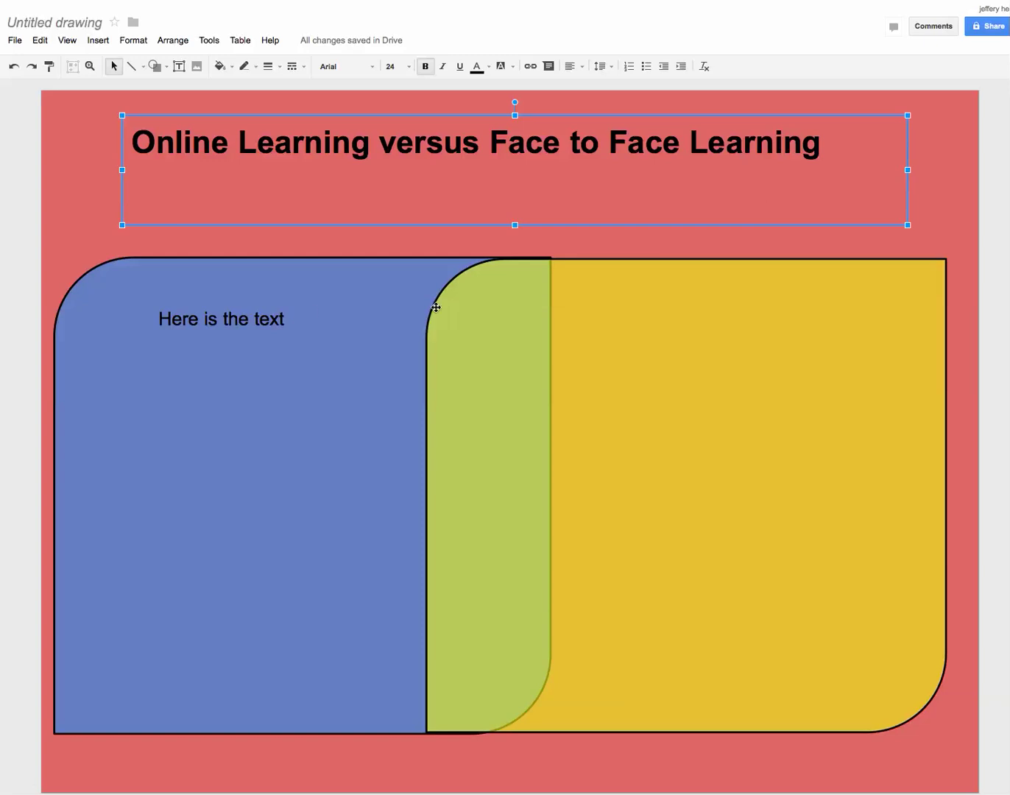
# Add a text box reading 'More Fun colors!' in the upper yellow area
pyautogui.click(460, 324)
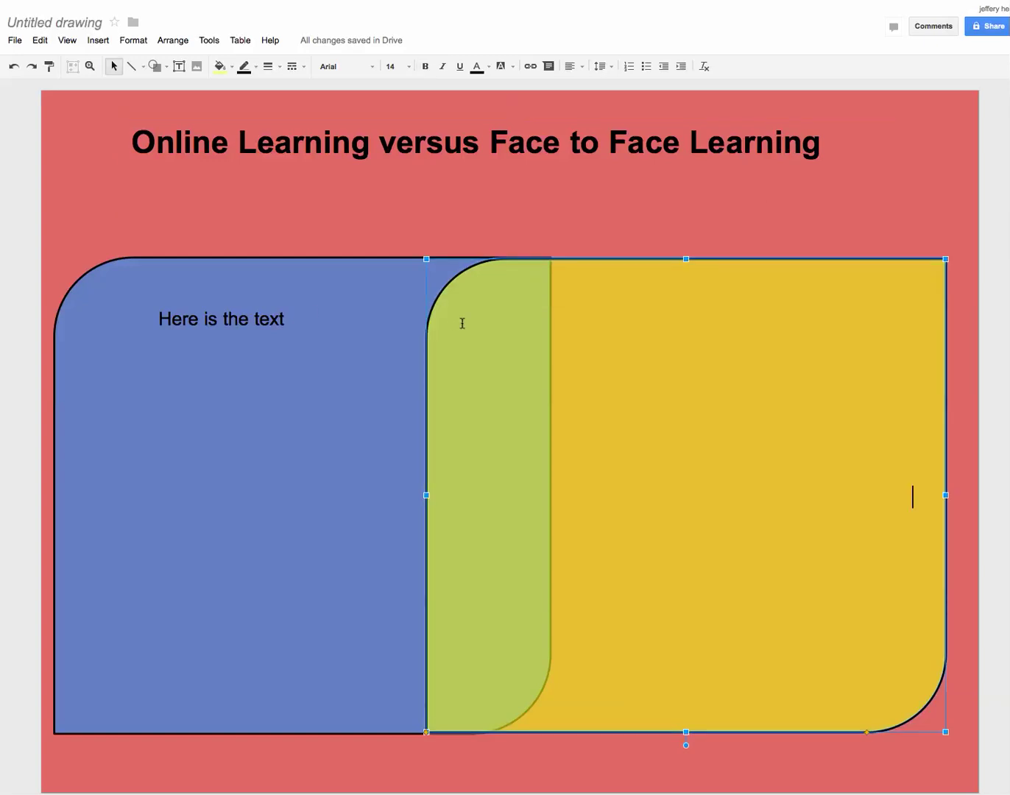
pyautogui.click(178, 68)
pyautogui.moveTo(616, 304); pyautogui.dragTo(857, 353)
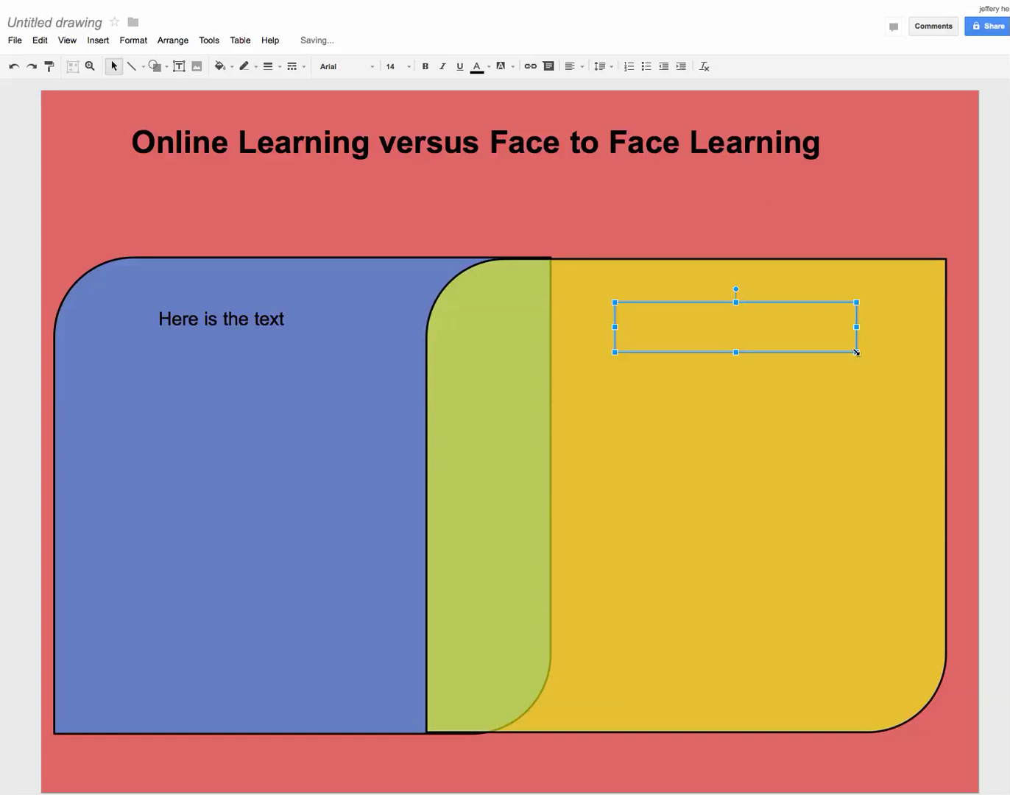
pyautogui.write('More Fun ')
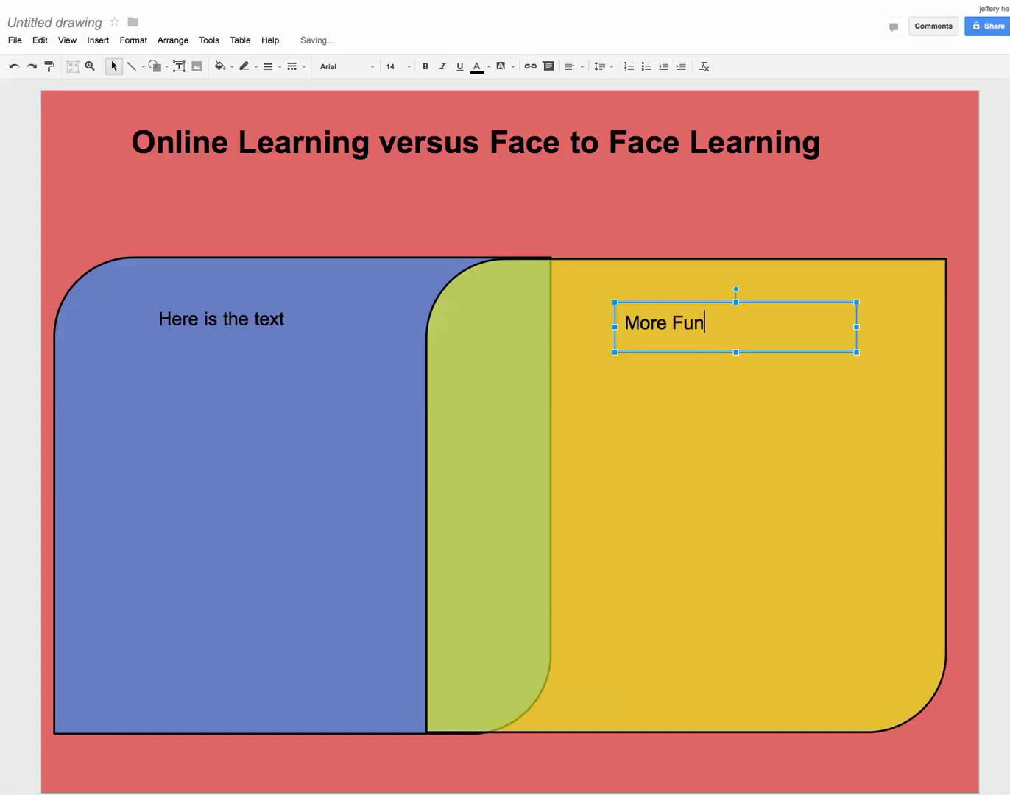
pyautogui.write('colr')
pyautogui.press('BackSpace')
pyautogui.write('ors')
pyautogui.write('!')
pyautogui.click(875, 441)
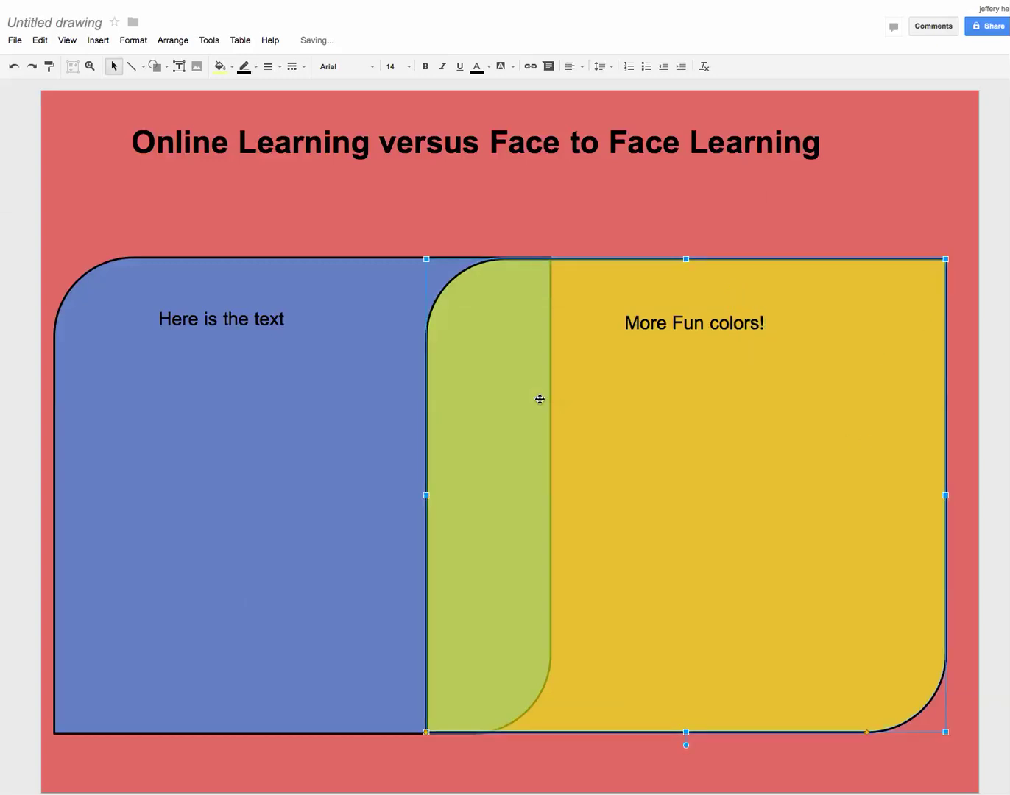
# Place a widened text box reading 'what we have in common!!' in the green overlap
pyautogui.click(179, 66)
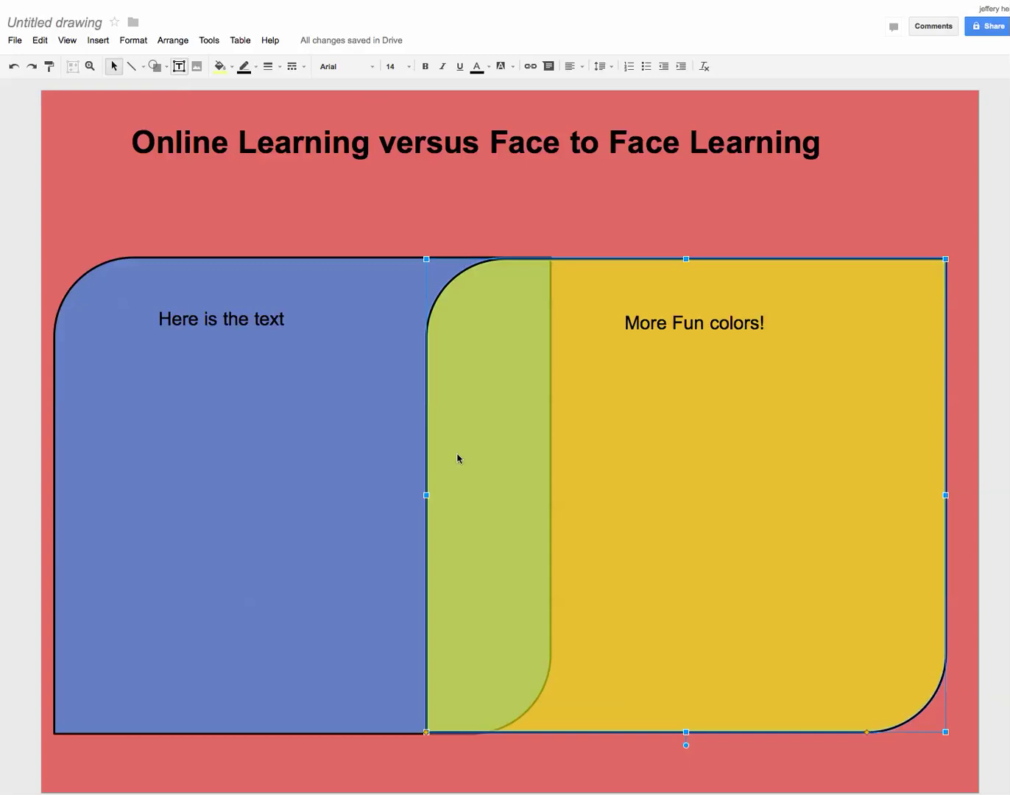
pyautogui.moveTo(444, 309); pyautogui.dragTo(528, 357)
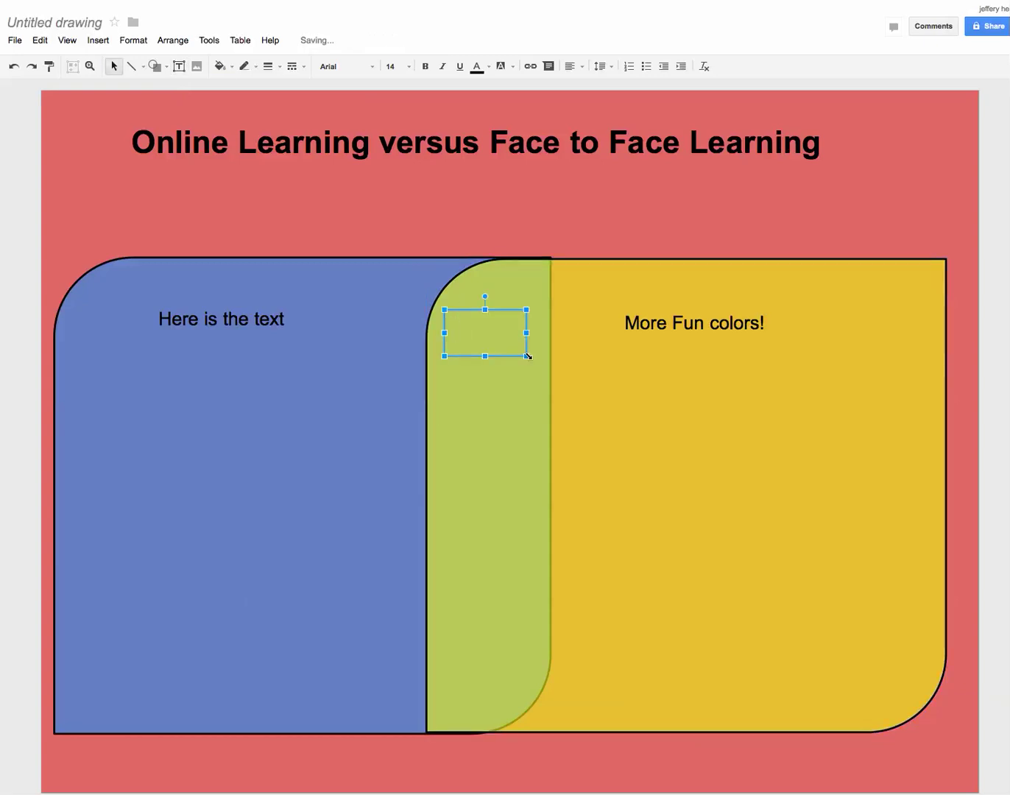
pyautogui.write('wh')
pyautogui.write('at we have in')
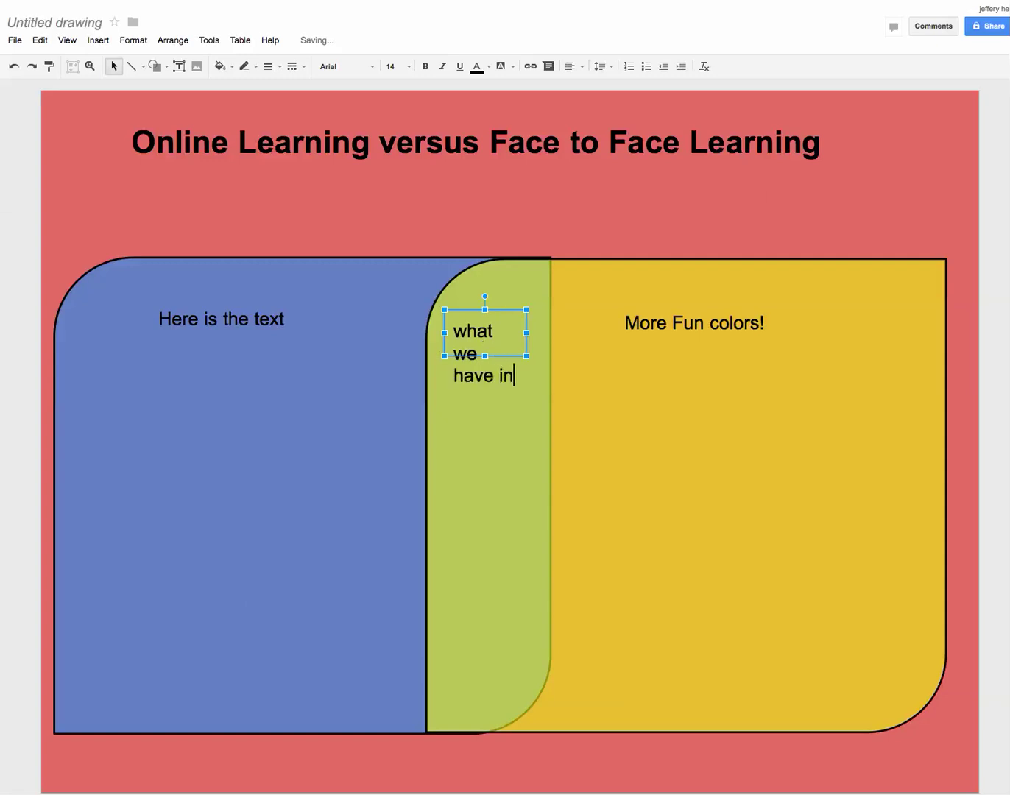
pyautogui.write(' common')
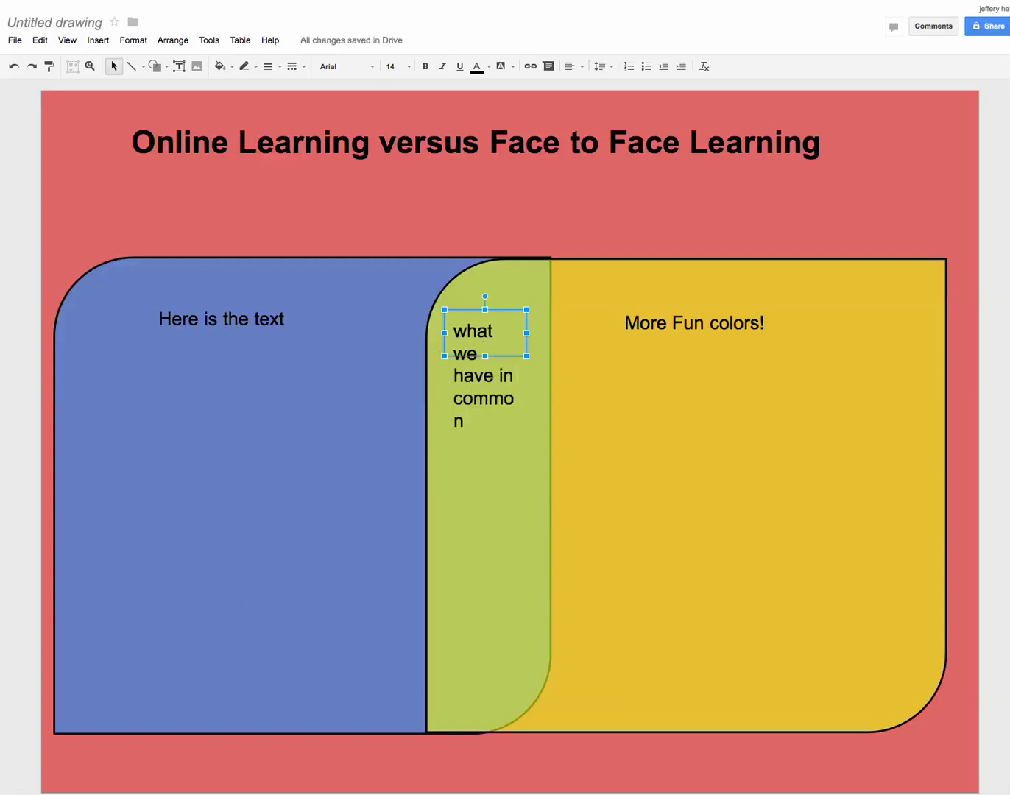
pyautogui.write('!!')
pyautogui.moveTo(527, 333); pyautogui.dragTo(545, 335)
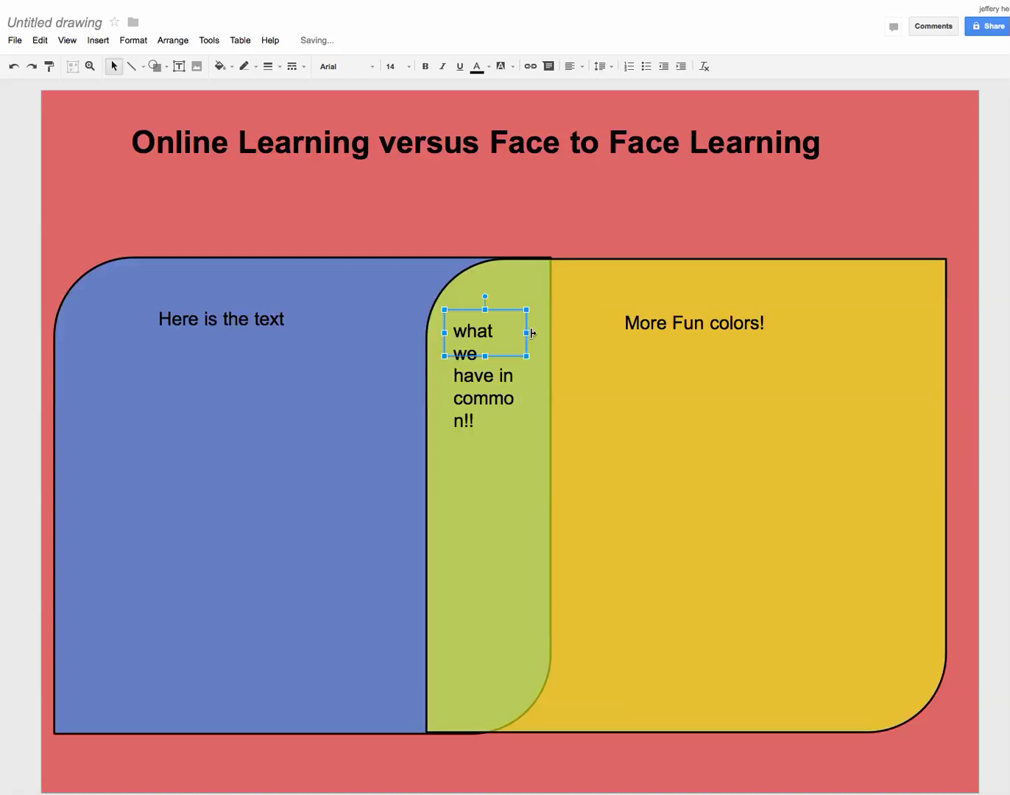
pyautogui.click(601, 439)
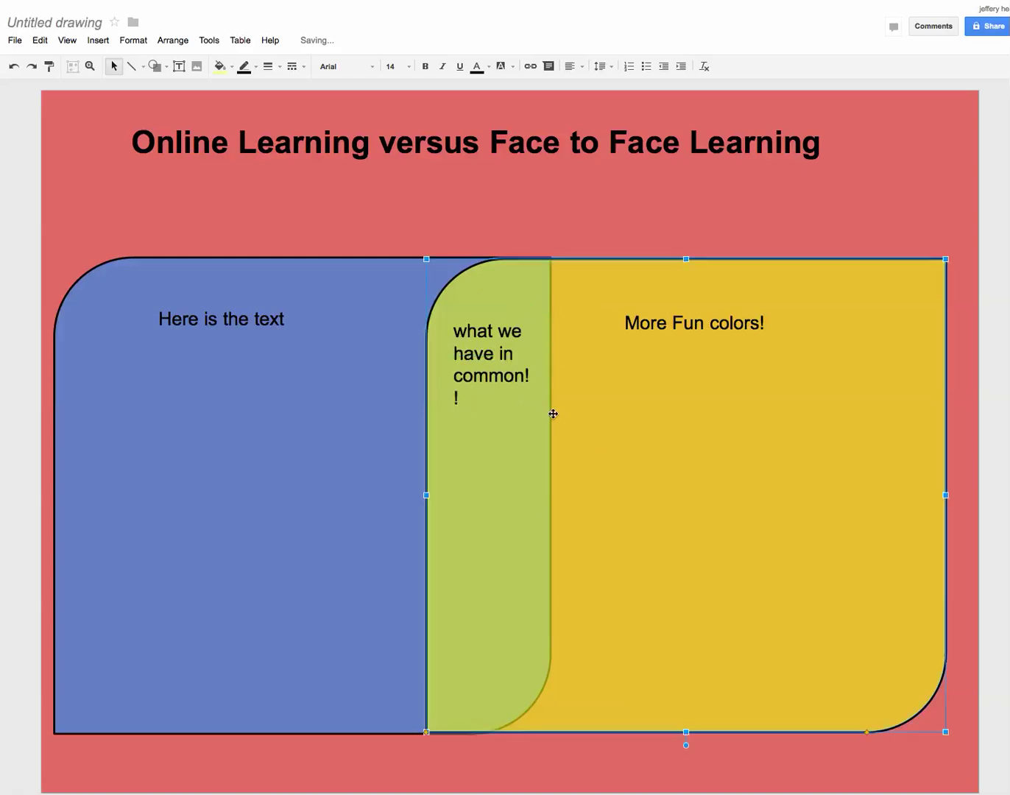